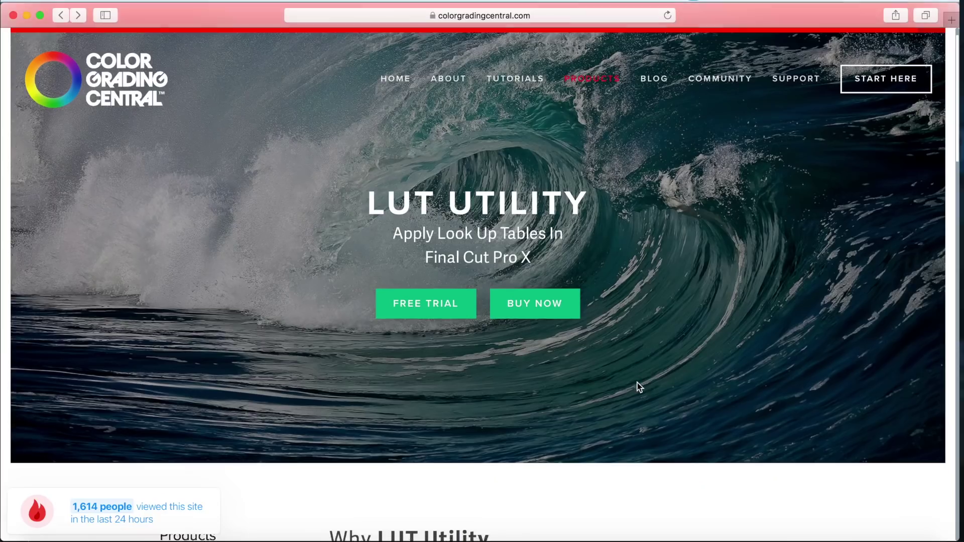
Scroll down the Color Grading Central LUT Utility page to look it over.
scroll(639, 387, down, 2)
scroll(640, 387, down, 1)
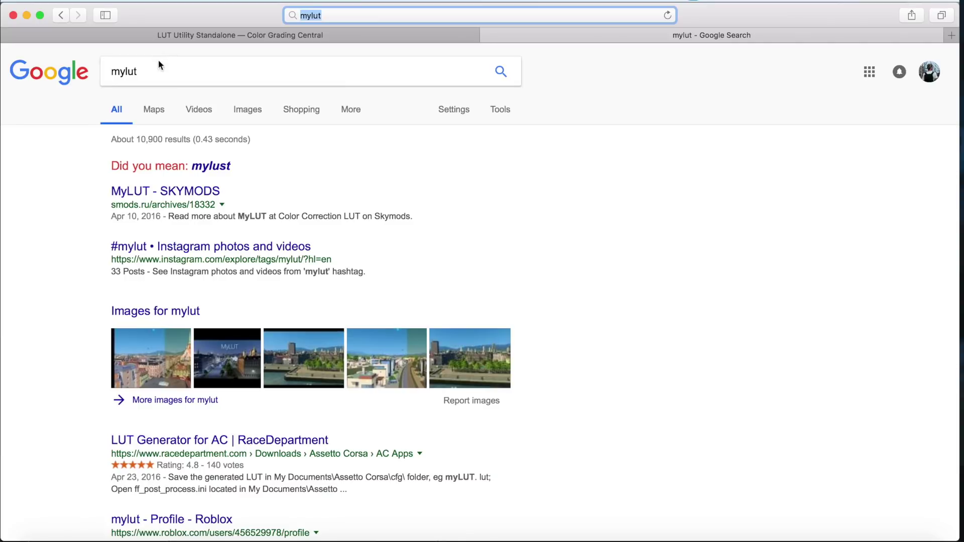
Erase the mylut query from the Google search box.
click(149, 72)
key(BackSpace)
key(BackSpace)
key(BackSpace)
key(BackSpace)
key(BackSpace)
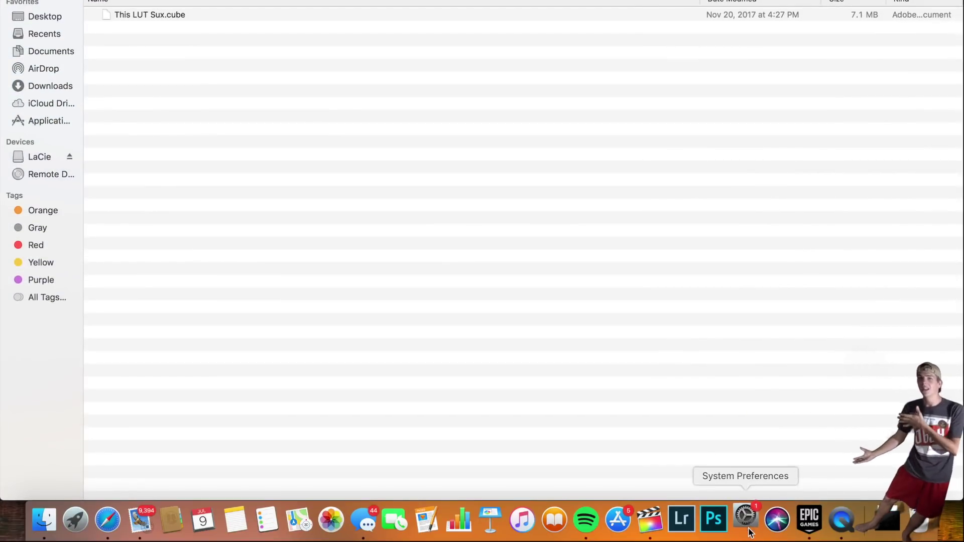
Drag This LUT Sux.cube from Finder into the LUT Utility pane's Installed LUTs, then close System Preferences.
click(747, 522)
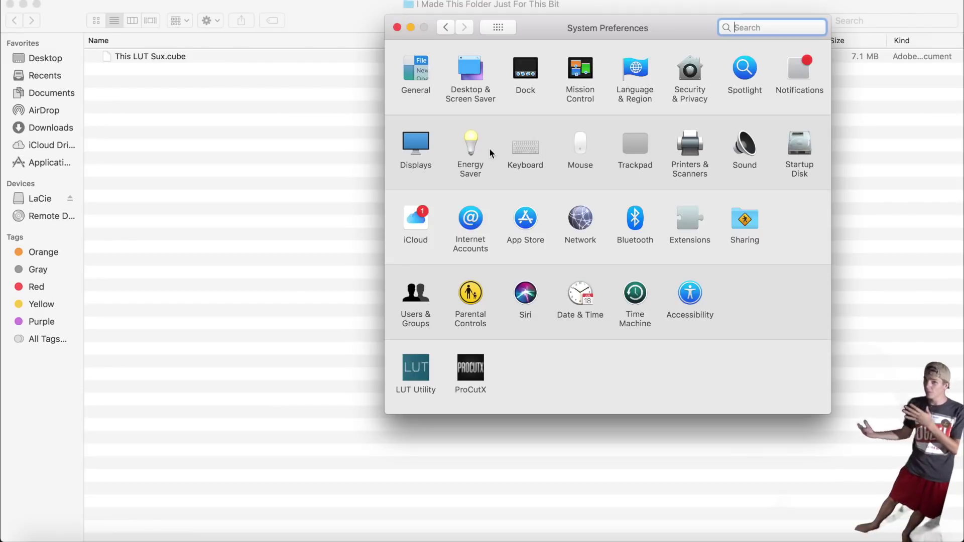
click(415, 370)
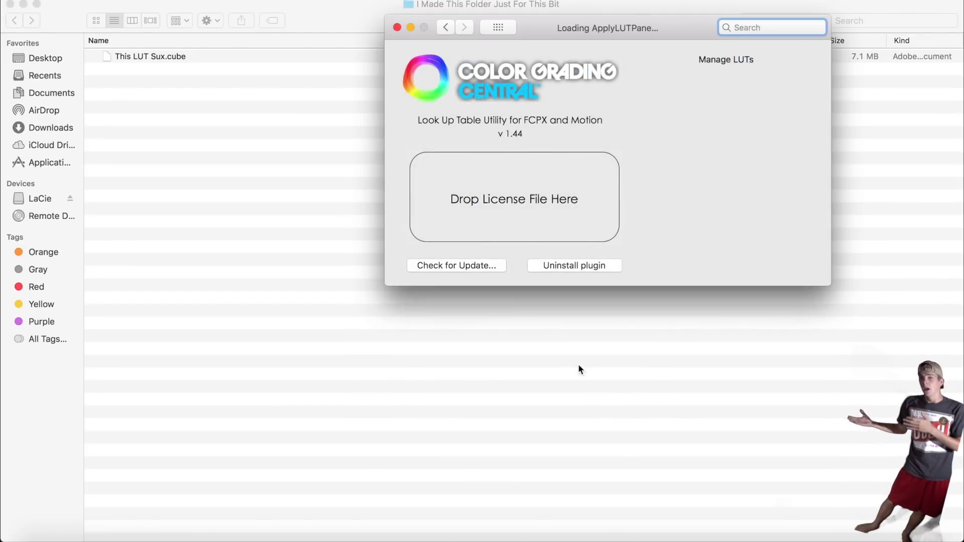
drag(960, 540, 632, 540)
click(680, 25)
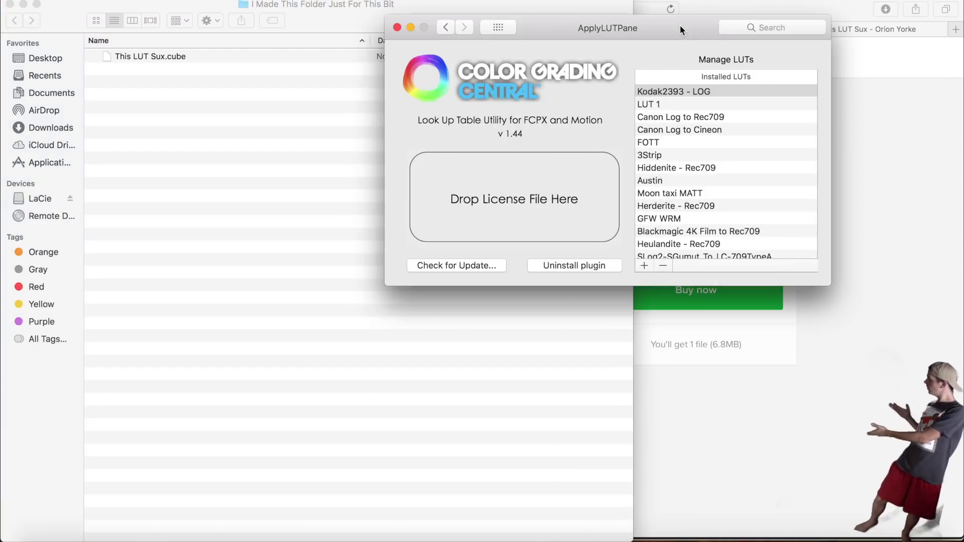
drag(680, 25, 742, 19)
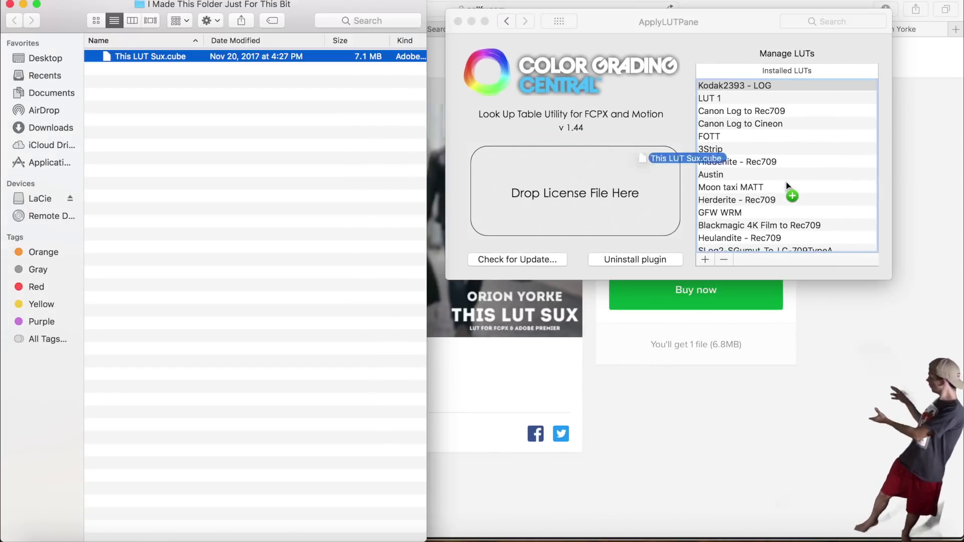
drag(726, 159, 800, 192)
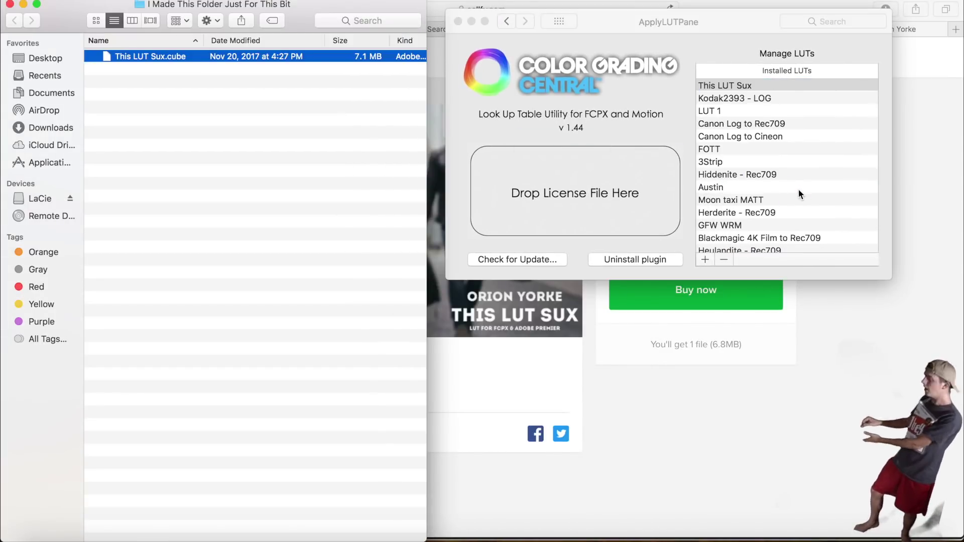
click(458, 22)
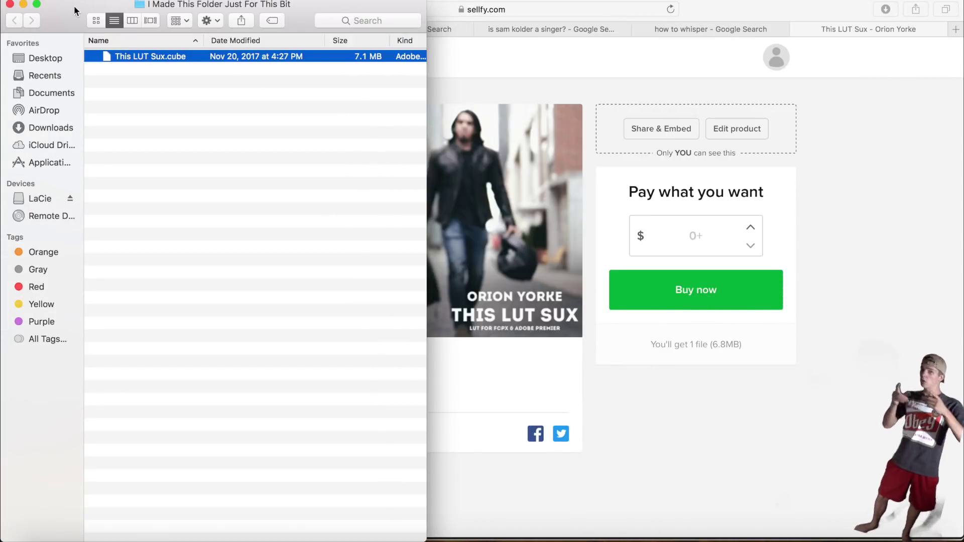
Close the Finder window and put Final Cut Pro's playhead at the timeline start.
click(10, 5)
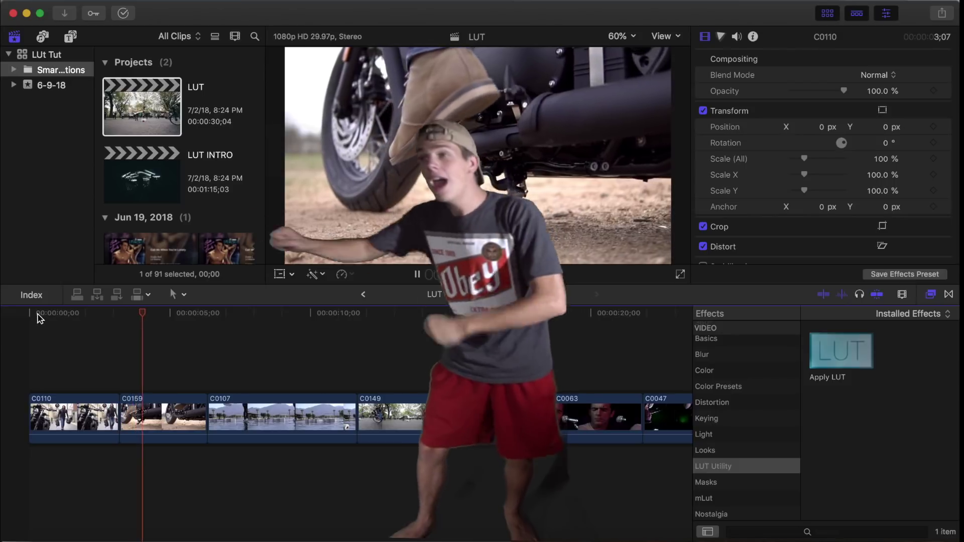
click(26, 314)
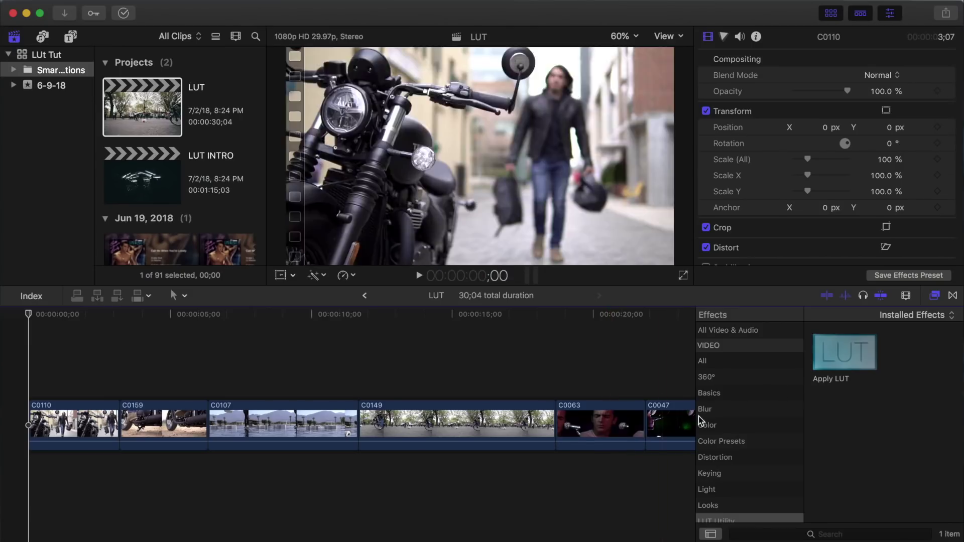
Scroll down in Final Cut Pro toward the Apply LUT effect for clip C0110.
scroll(778, 413, down, 2)
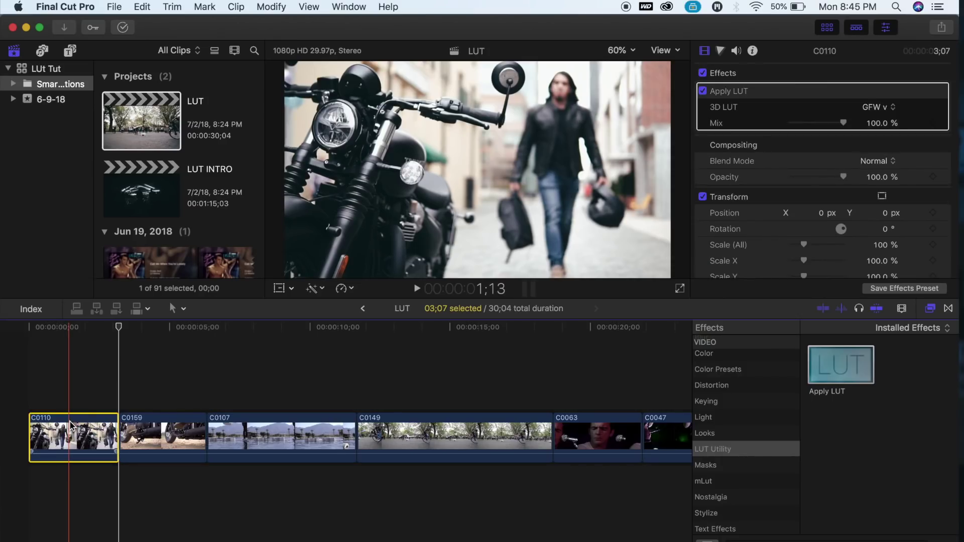
Open Final Cut Pro's File menu after reviewing C0110's GFW look.
click(114, 6)
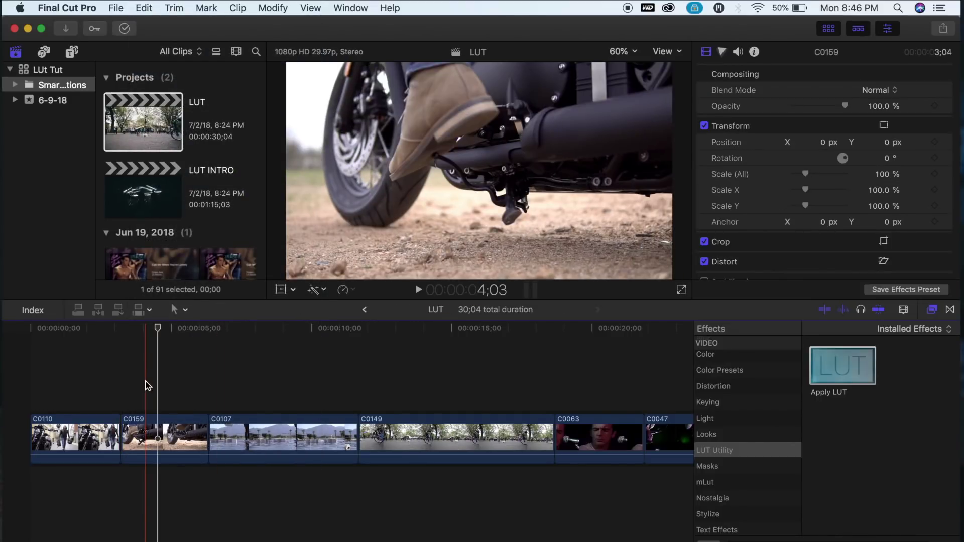
Turn off skimming, select C0159 and C0107, paste the copied GFW LUT effects, and scrub to preview.
key(s)
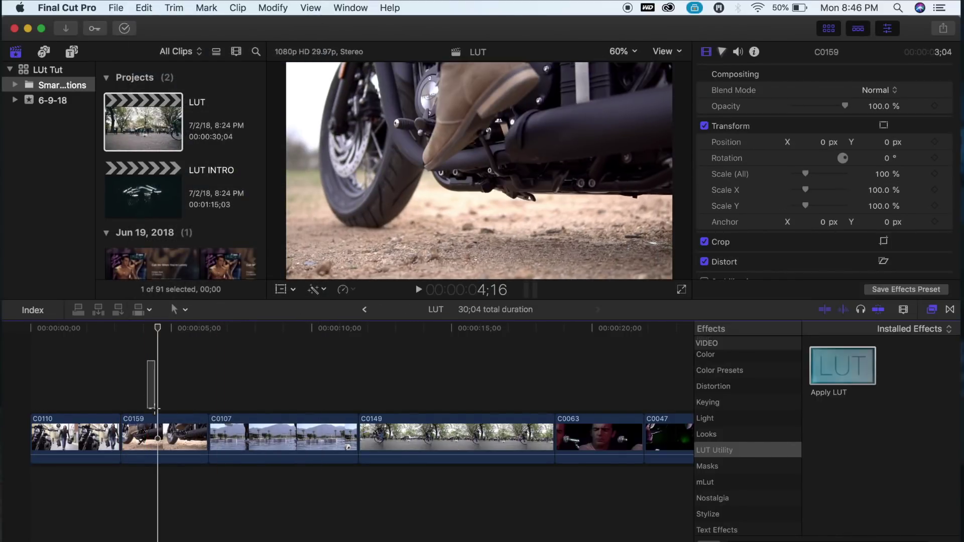
drag(154, 410, 216, 462)
click(143, 7)
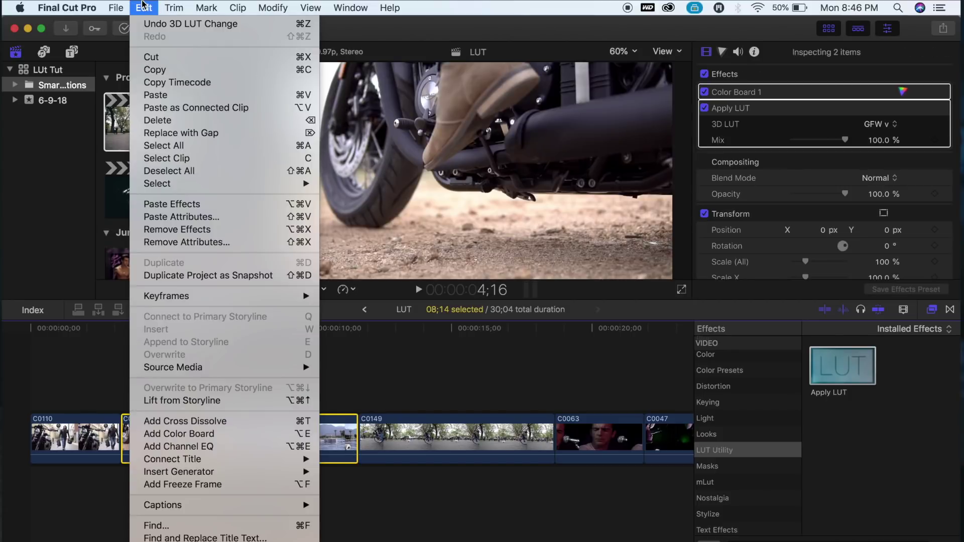
click(199, 206)
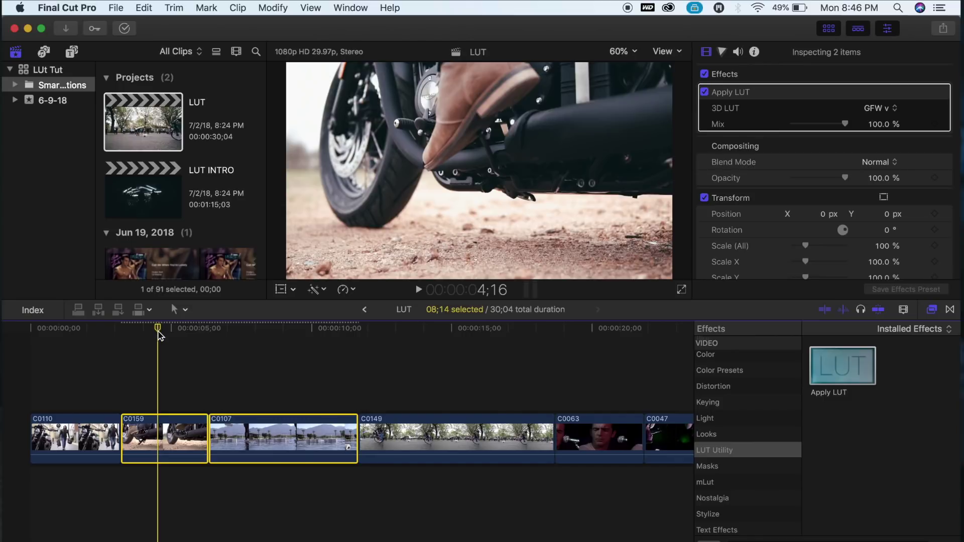
drag(158, 334, 219, 351)
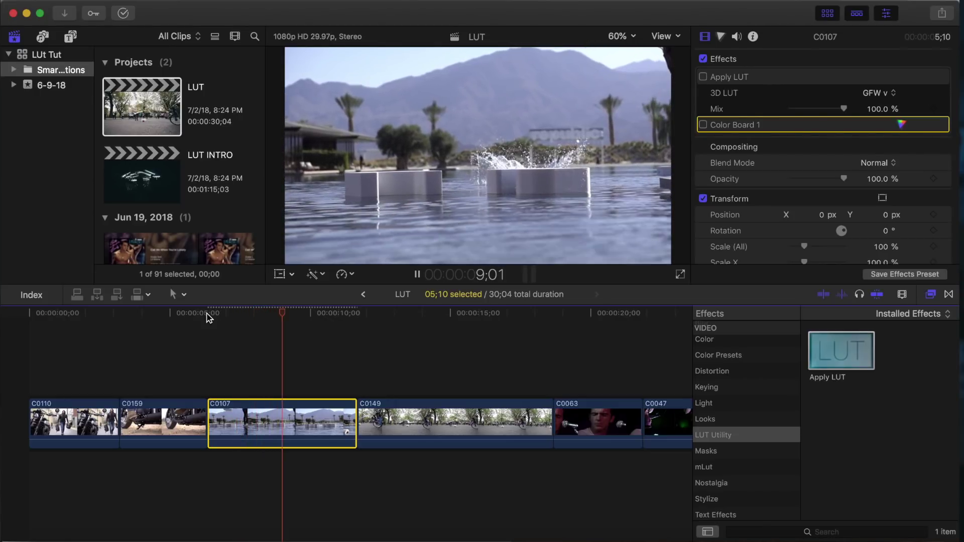
Stop playback, replay the pool clip from about 6;11, and show Color Board 1's colour controls.
key(space)
click(211, 313)
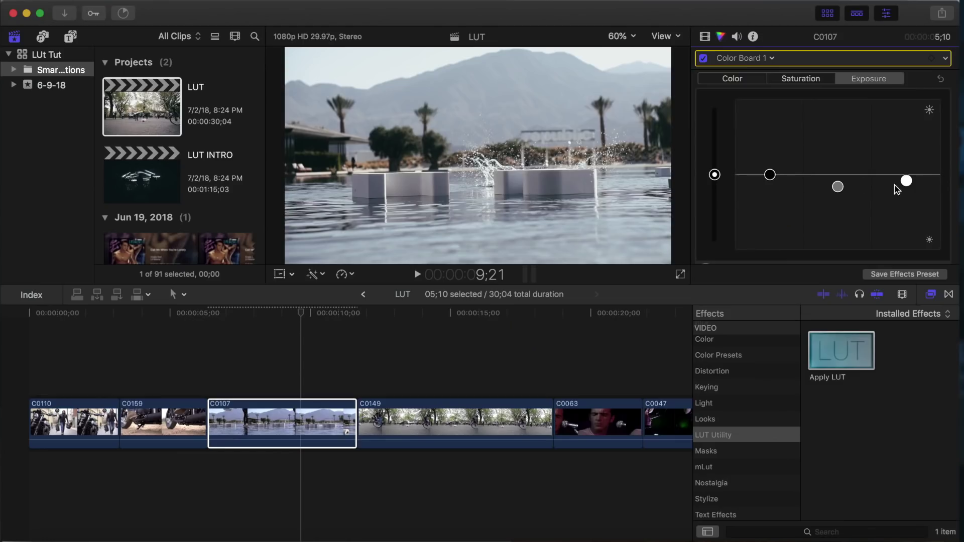
click(734, 78)
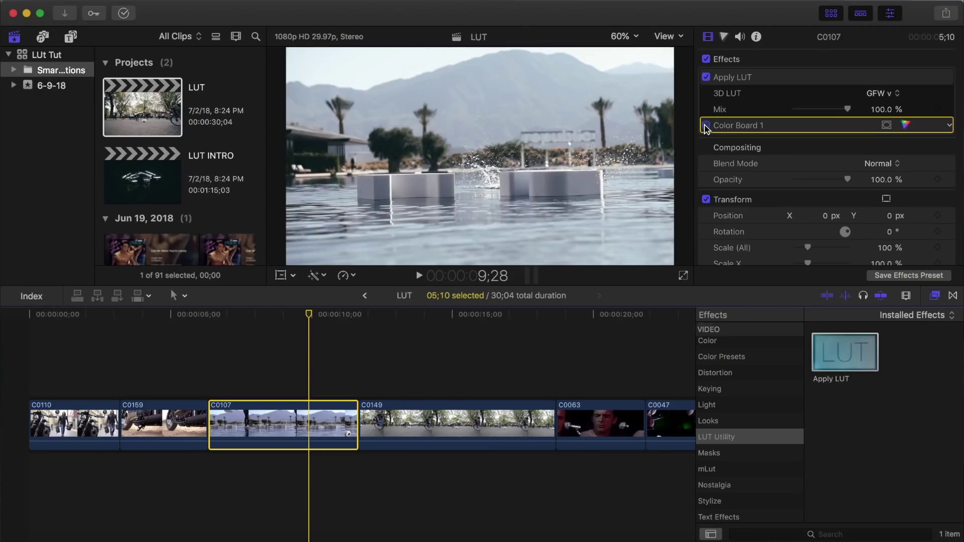
Toggle C0107's Color Board 1 correction off and on twice to compare the pool shot.
click(706, 125)
click(706, 126)
click(706, 126)
click(706, 126)
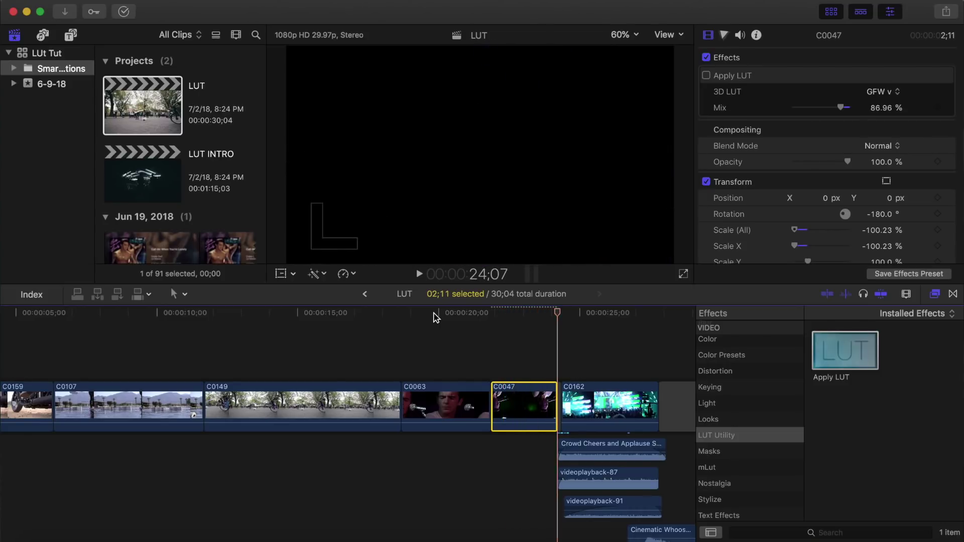
Select concert clip C0047, enable its Apply LUT at 86.96% mix, and play it.
click(435, 318)
click(448, 407)
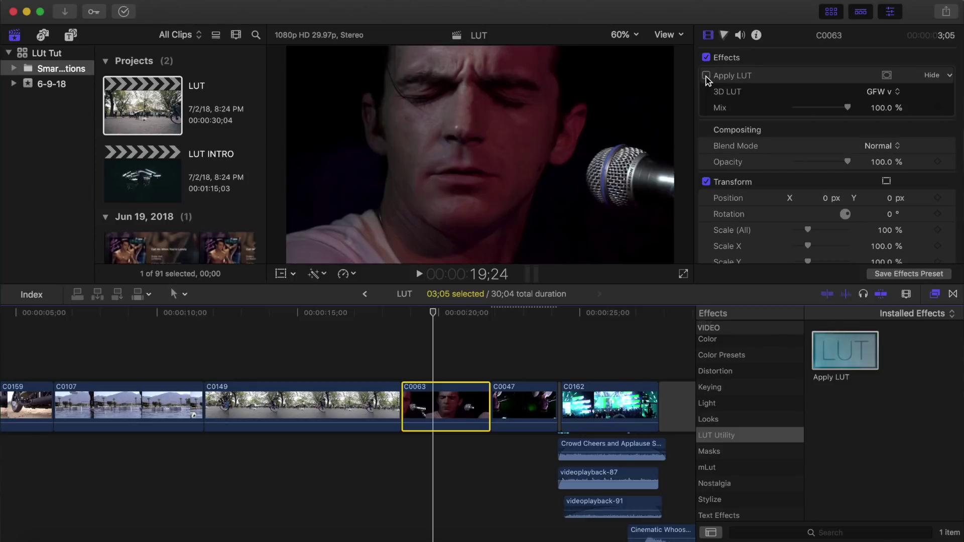
click(518, 404)
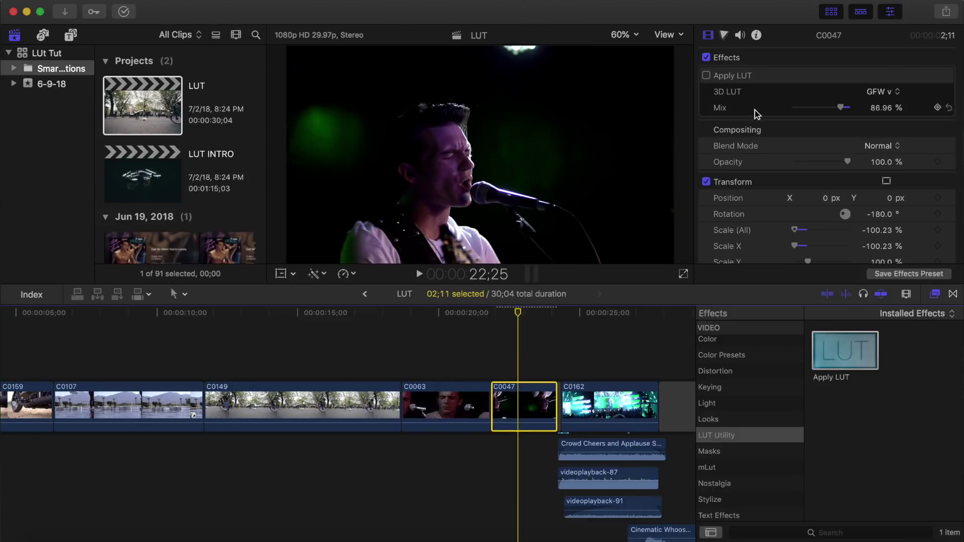
click(416, 317)
key(space)
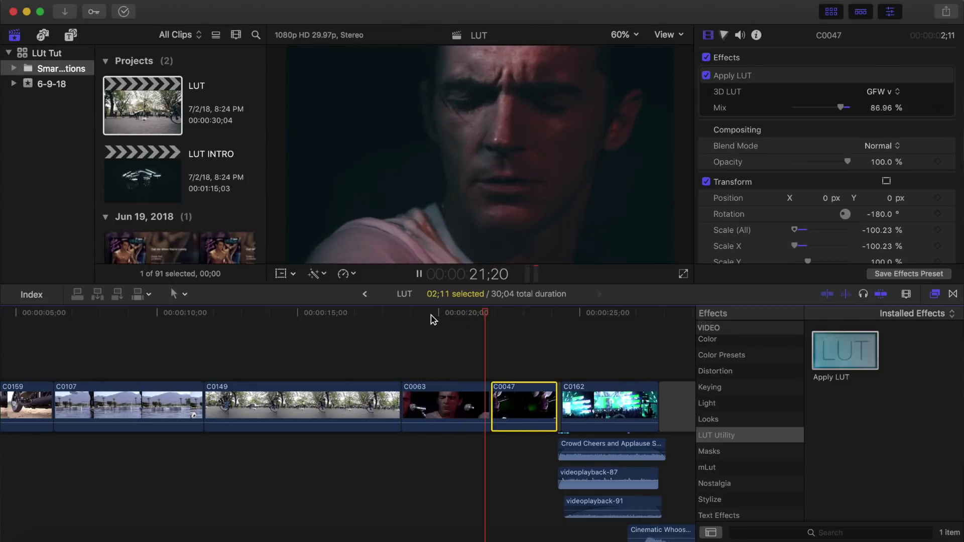